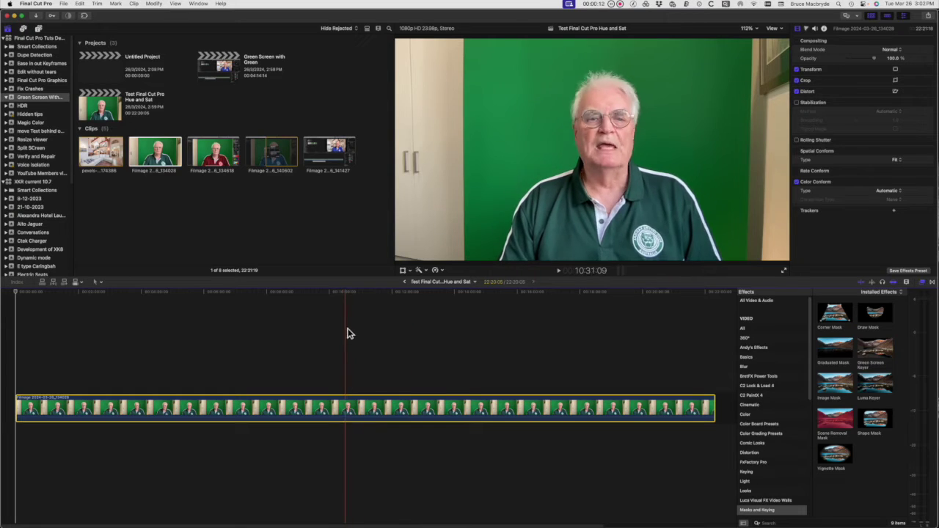
Add a Hue/Saturation Curves correction to the presenter clip in the Color inspector.
click(342, 303)
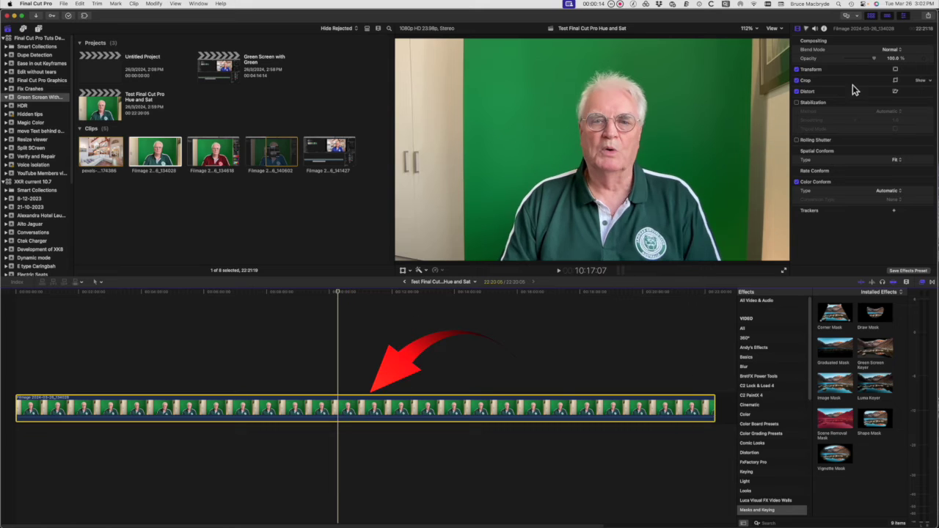
click(807, 29)
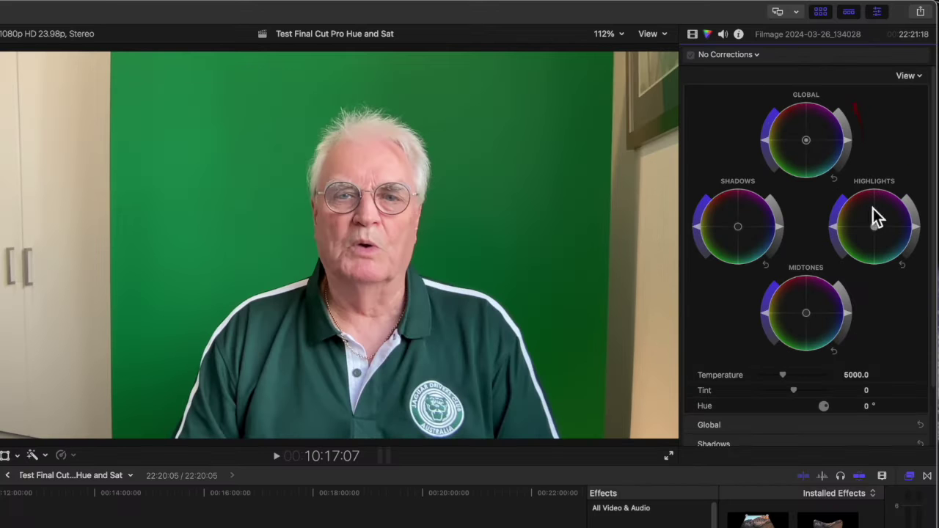
click(756, 56)
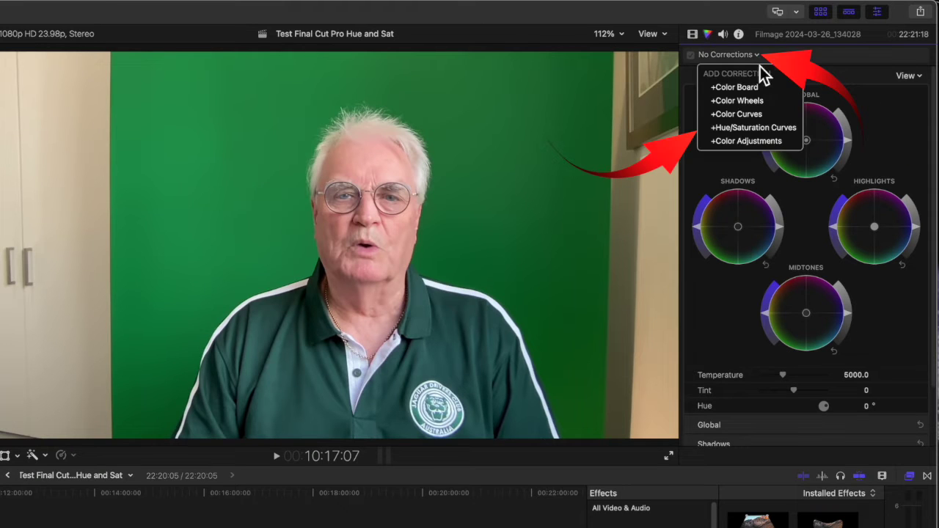
click(764, 128)
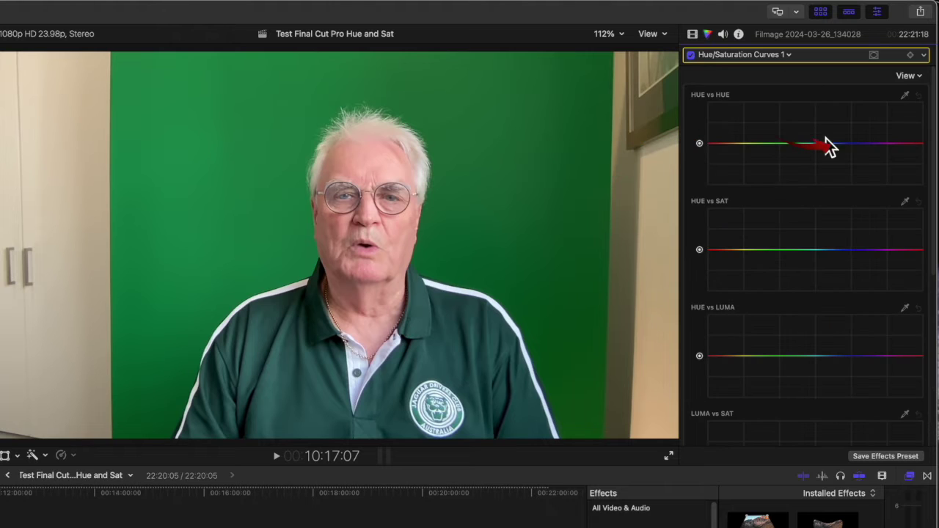
Eyedrop the shirt in HUE vs HUE and drag its point down to shift the shirt maroon.
click(906, 96)
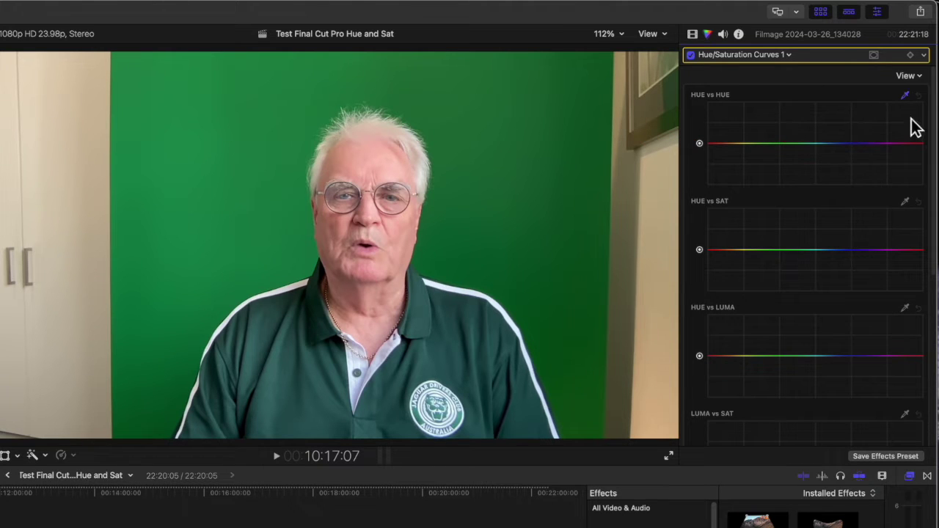
click(297, 382)
drag(825, 151, 814, 116)
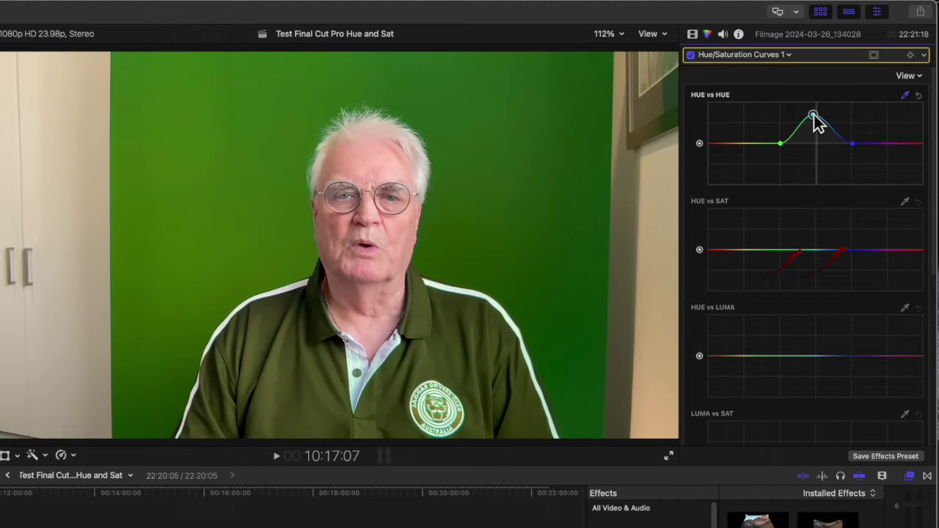
mouse_move(781, 144)
mouse_down()
mouse_move(851, 155)
mouse_move(832, 158)
mouse_move(822, 106)
mouse_move(816, 198)
mouse_up()
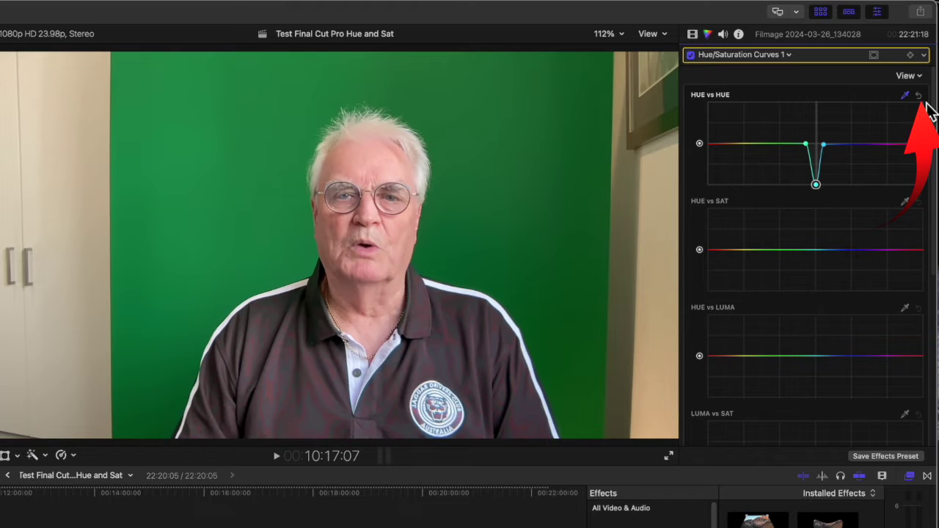
Reset HUE vs HUE to flat, then eyedrop the shirt in HUE vs SAT and pull it down to dark grey.
click(918, 96)
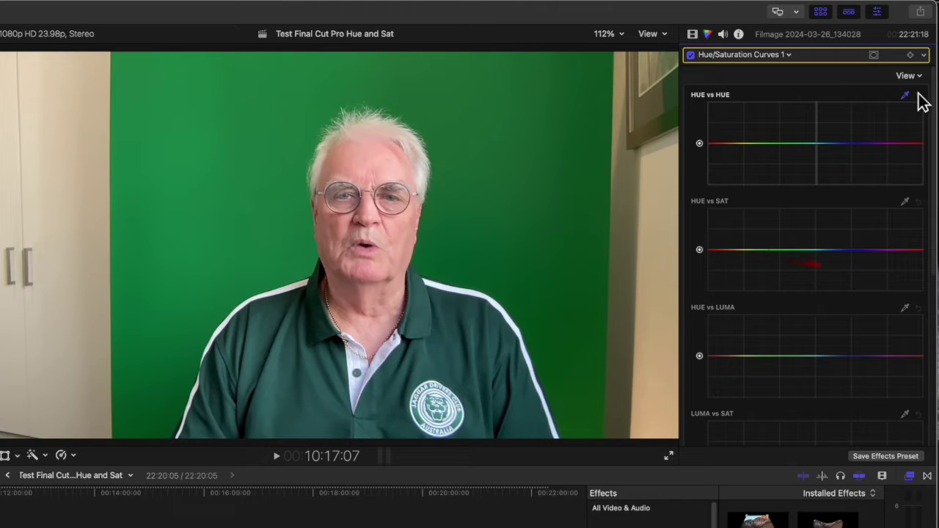
click(907, 202)
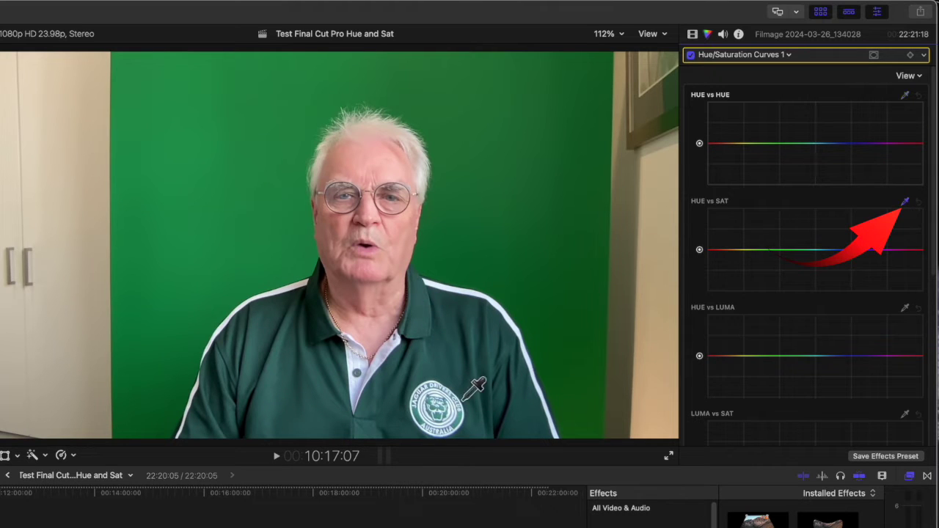
click(406, 399)
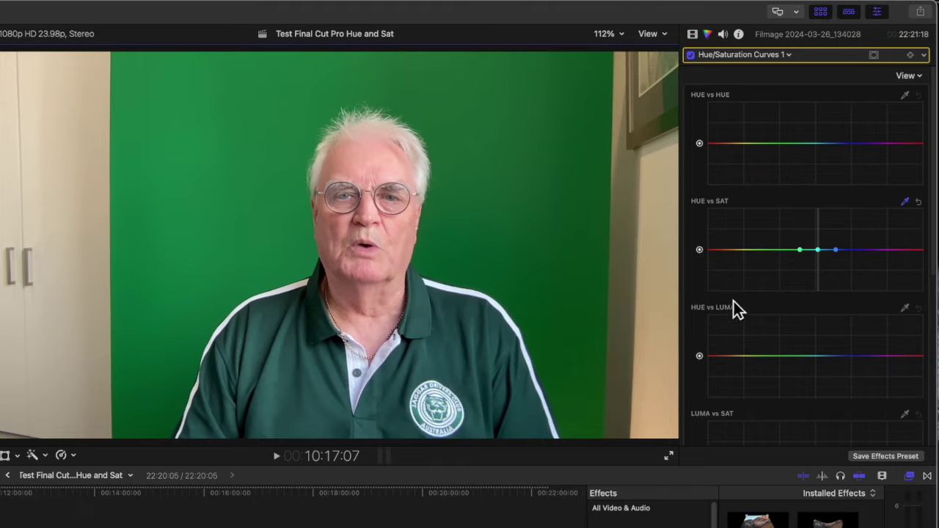
drag(819, 251, 817, 301)
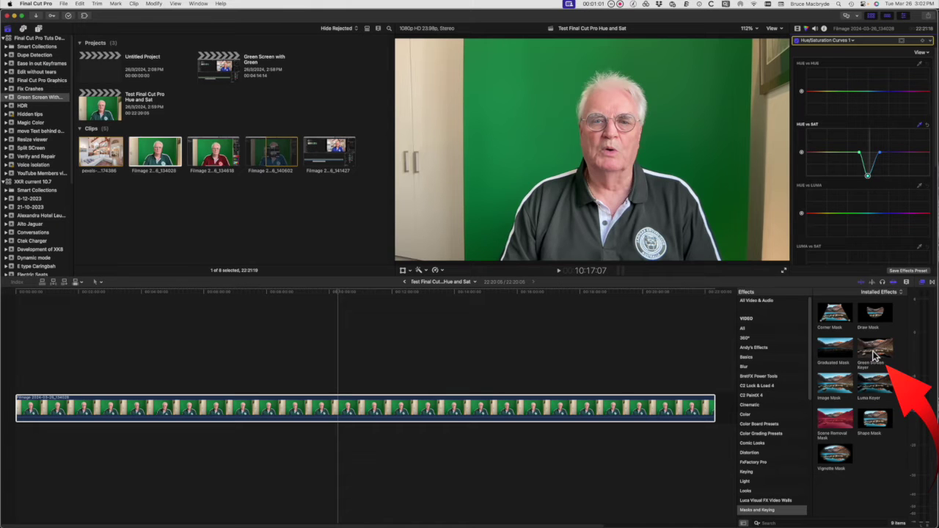
Apply Green Screen Keyer to the presenter clip and set Strength to 0% in Matte view.
drag(875, 351, 434, 407)
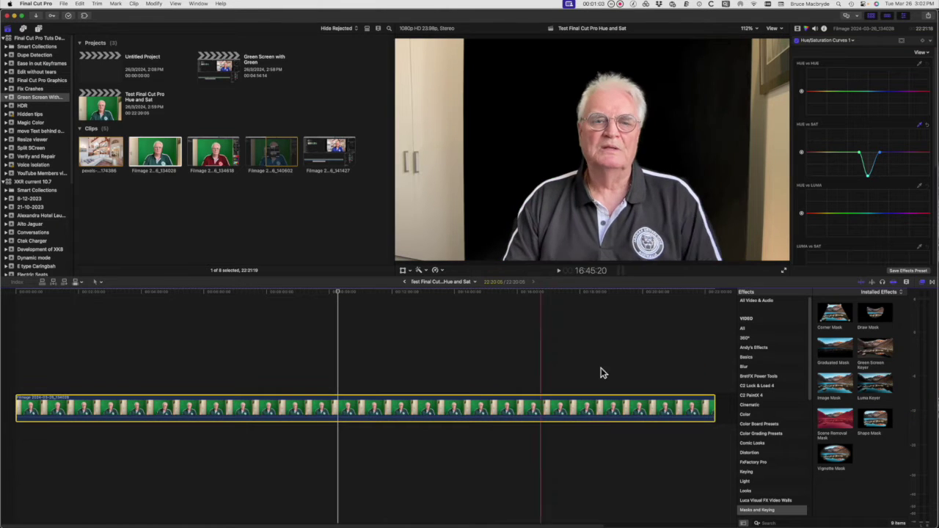
click(799, 29)
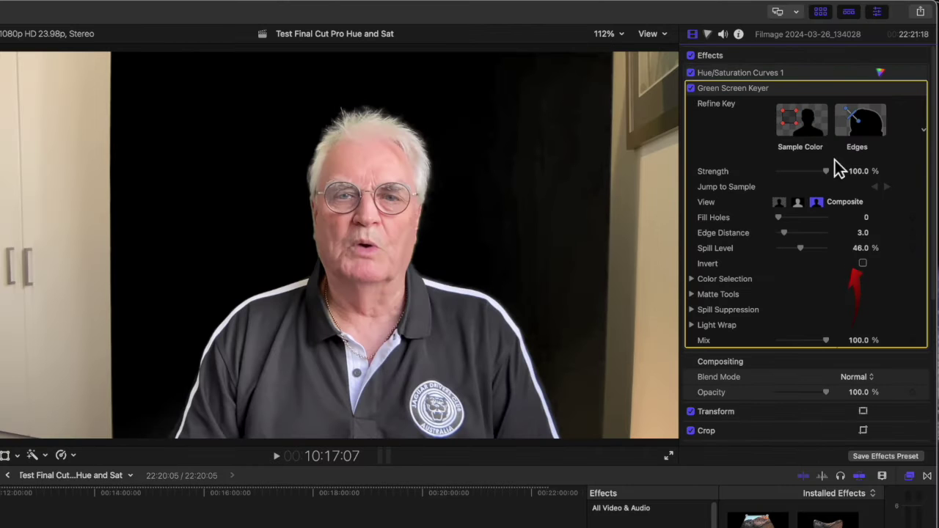
click(798, 202)
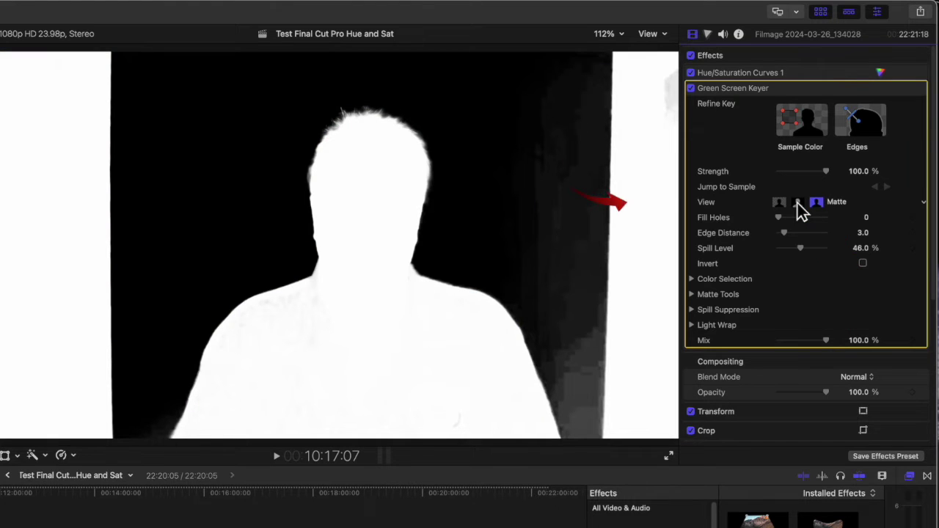
drag(833, 174, 747, 176)
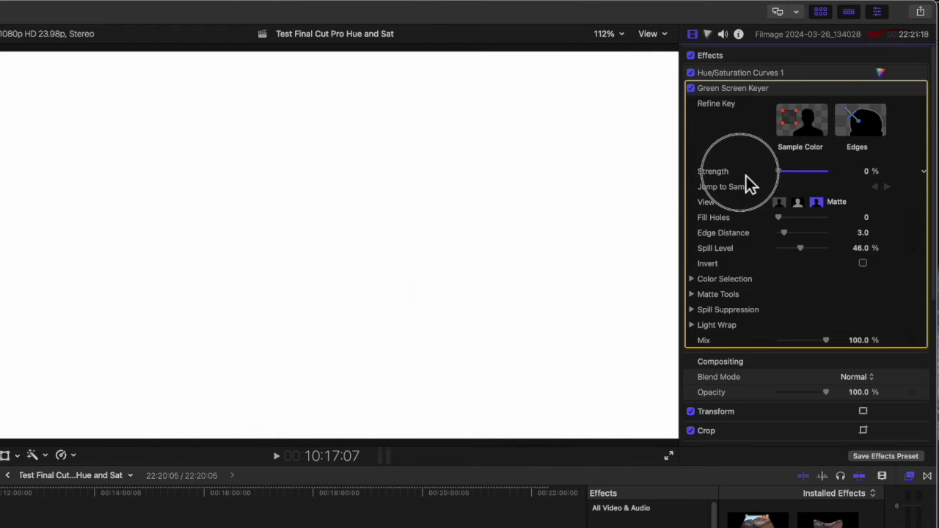
Sample three areas of the green backdrop, then place the room photo beneath the presenter clip.
click(796, 136)
drag(611, 268, 495, 86)
click(800, 129)
drag(180, 170, 217, 212)
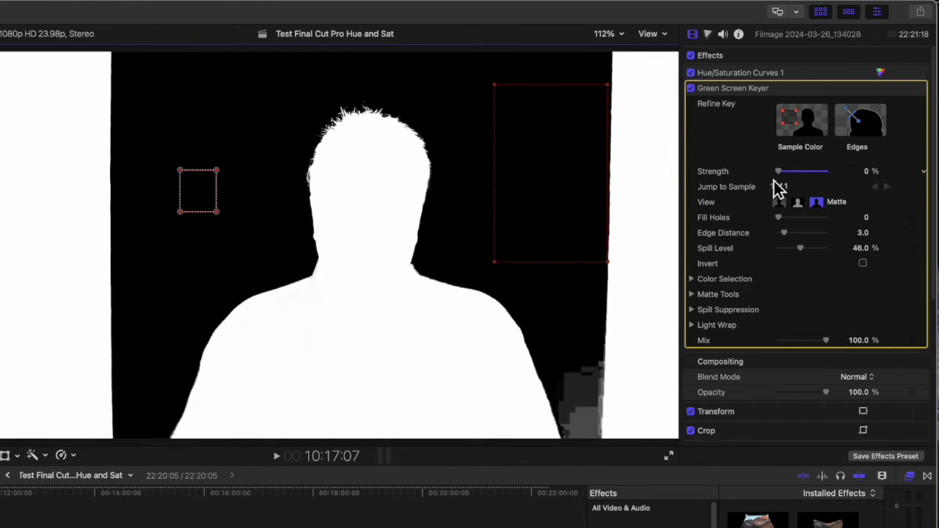
click(802, 128)
drag(579, 402, 590, 430)
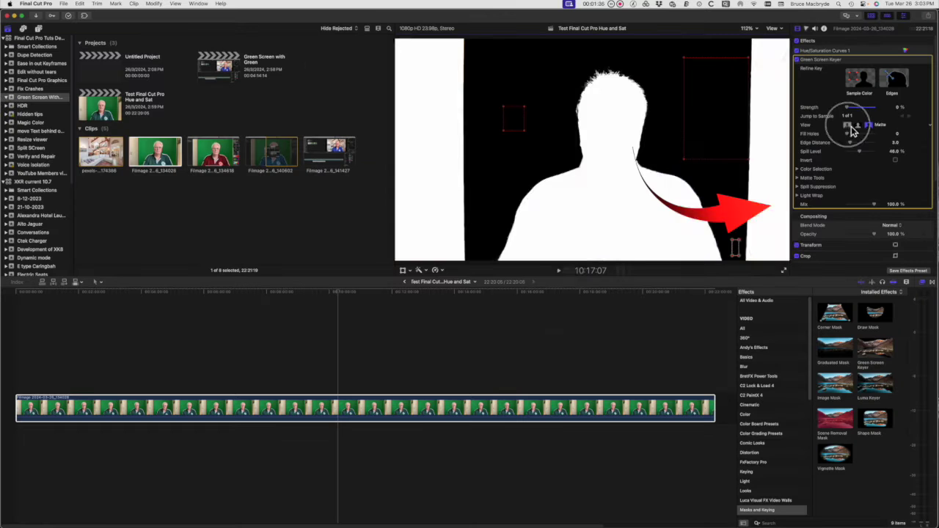
click(779, 201)
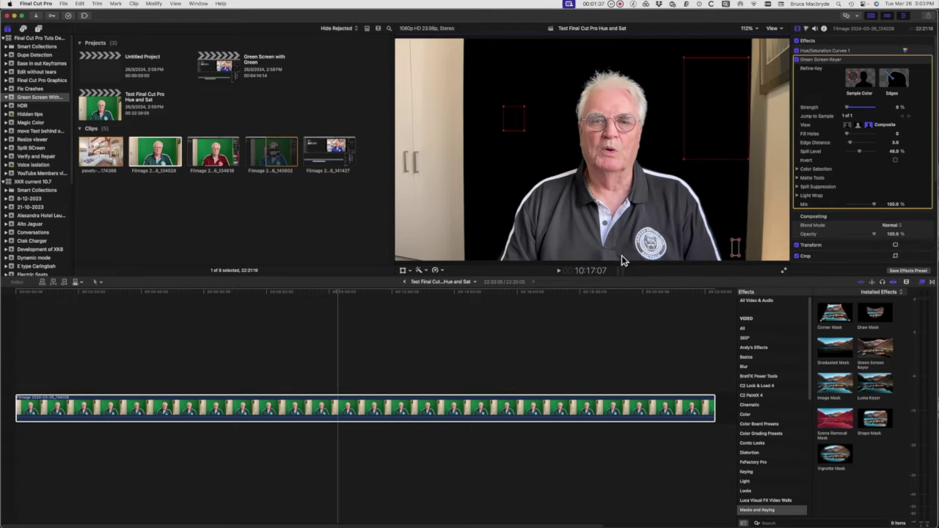
drag(114, 152, 487, 439)
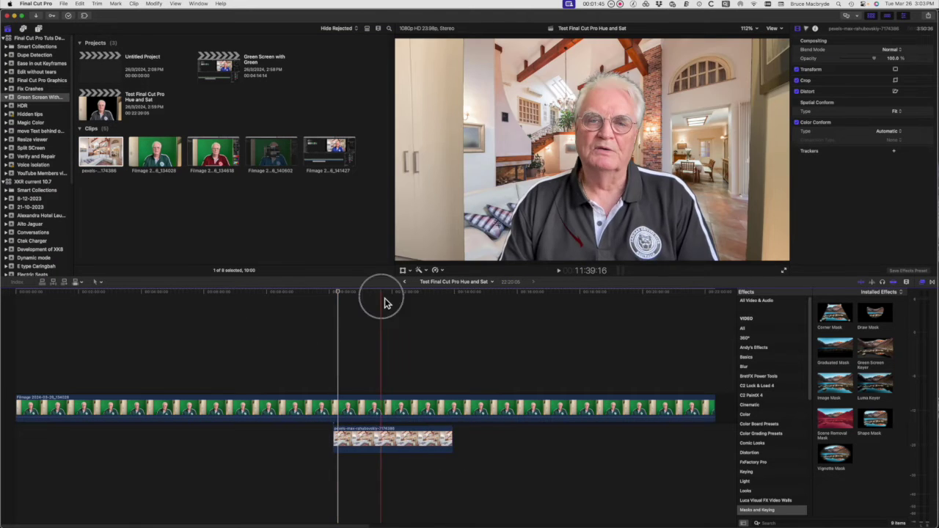
Extend the room photo, raise Spill Level to about 70.56%, and increase Erode under Matte Tools.
click(861, 152)
mouse_move(806, 251)
mouse_down()
mouse_move(838, 252)
mouse_move(810, 249)
mouse_up()
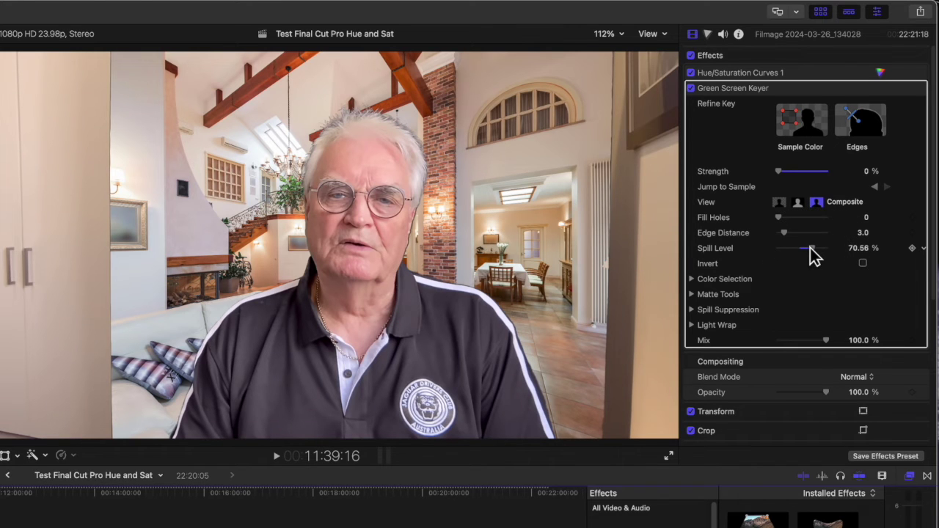
click(691, 294)
click(798, 202)
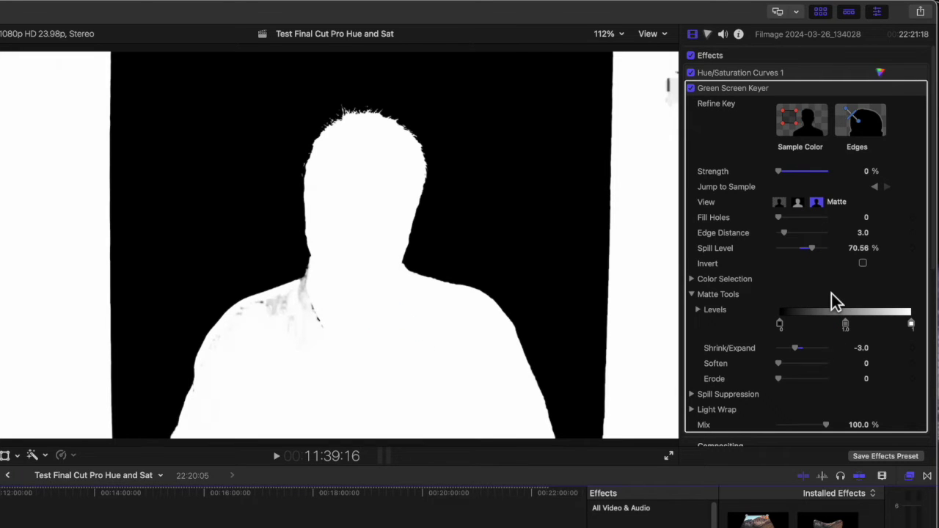
click(782, 204)
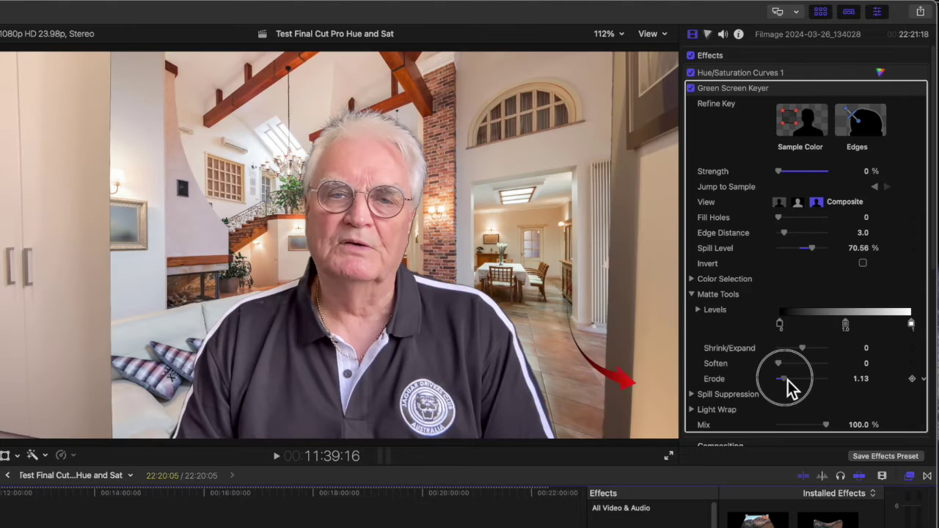
drag(787, 380, 818, 380)
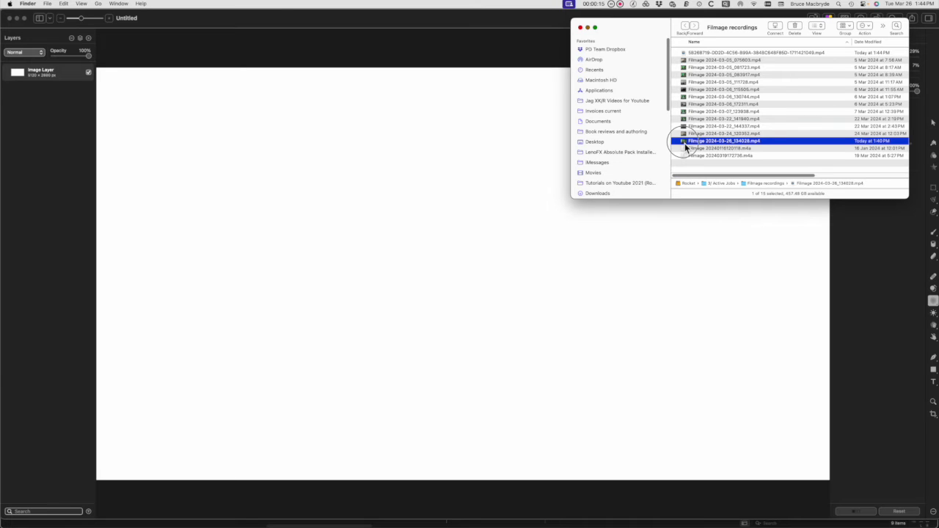
Drag Filmage 2024-03-26_134028.mp4 from Finder onto the Pixelmator Pro Dock icon.
drag(687, 147, 411, 518)
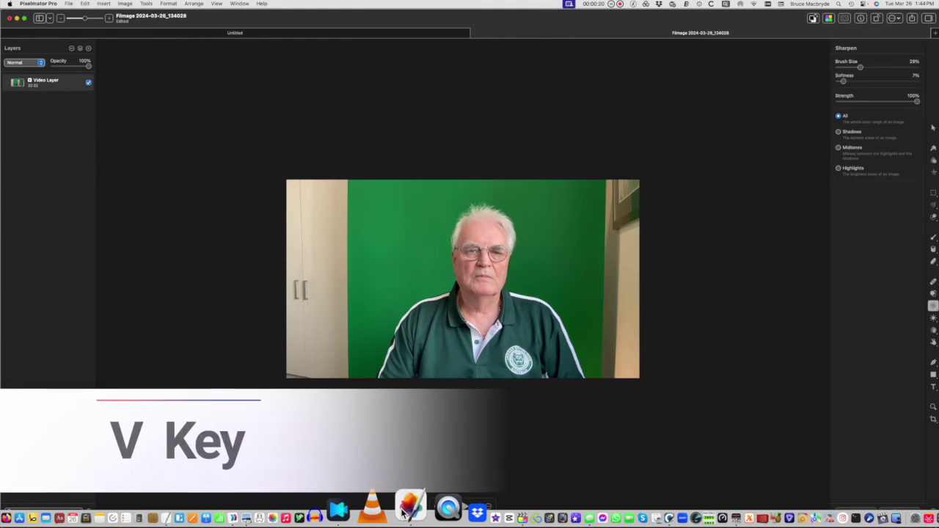
Zoom in on the video canvas and scroll the Color Adjustments panel down toward Replace Color.
key(v)
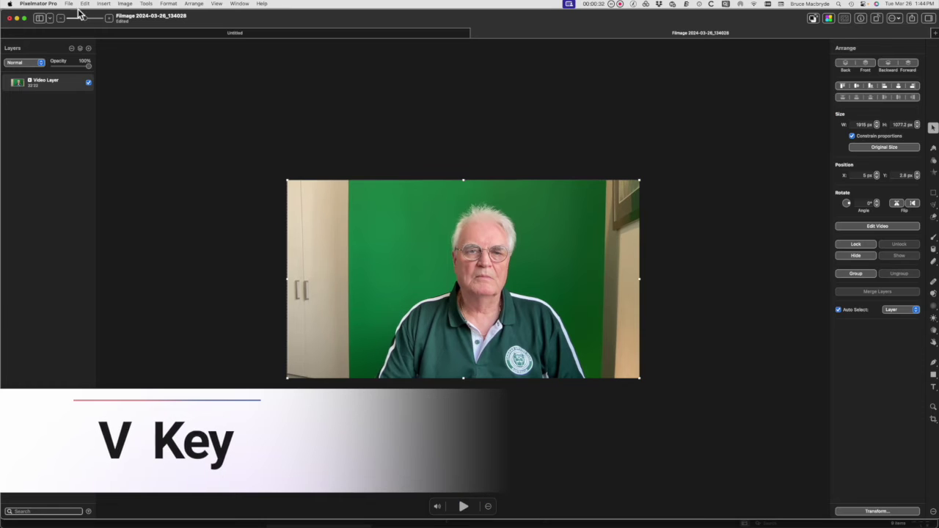
click(86, 20)
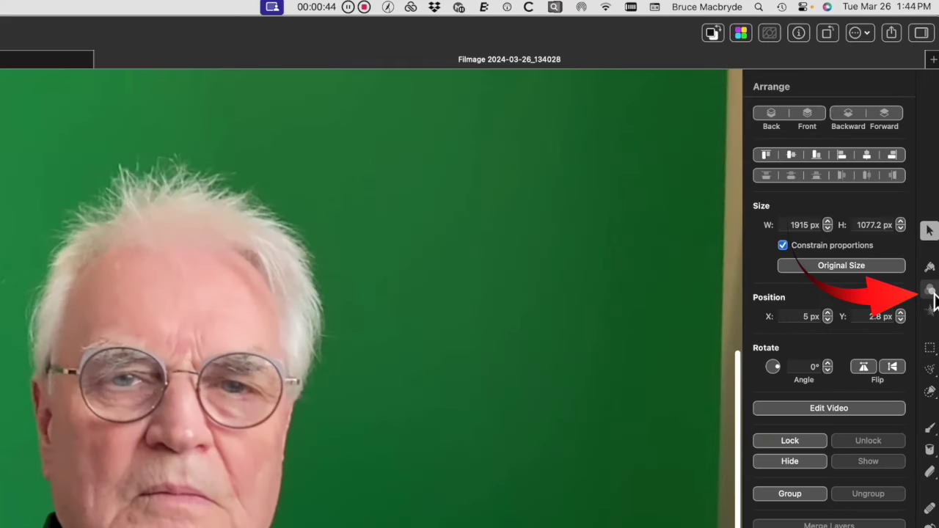
click(934, 161)
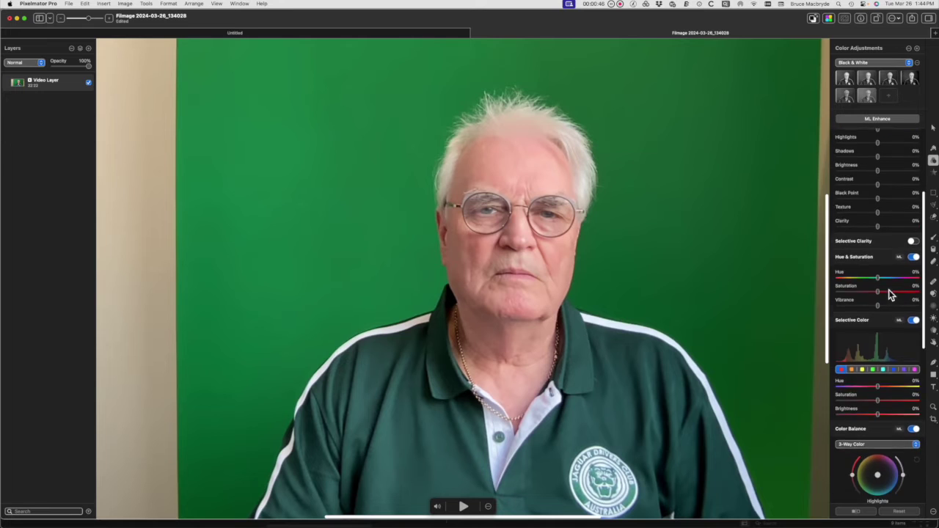
scroll(849, 523, down, 10)
scroll(888, 295, down, 5)
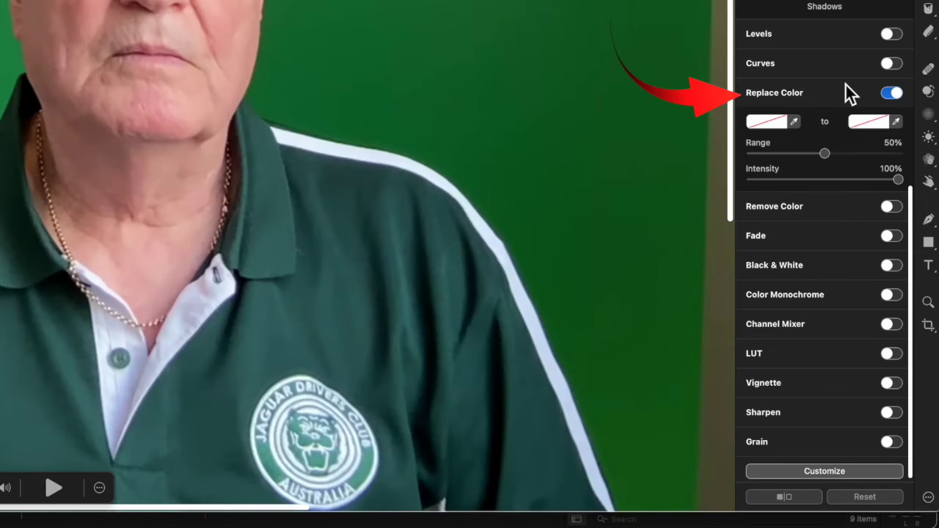
Set Replace Color's source by eyedropping the shirt's dark green.
scroll(846, 85, down, 1)
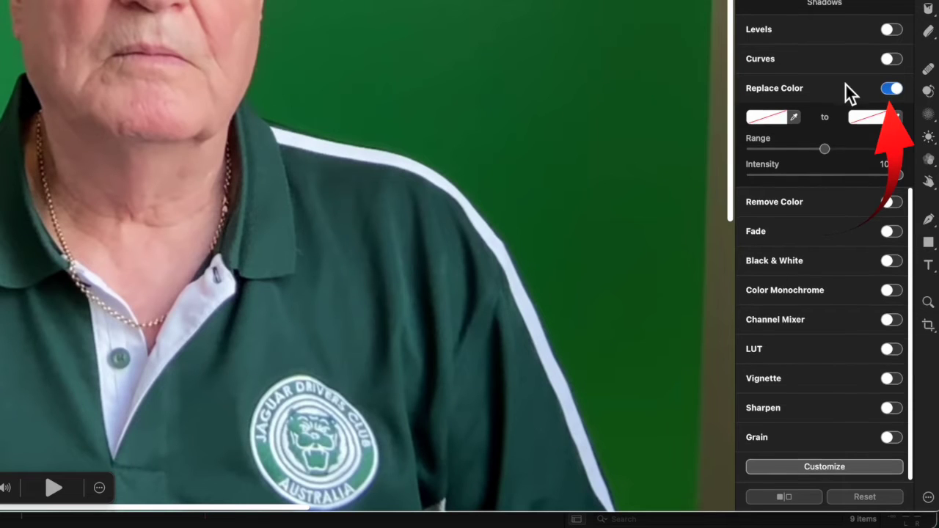
click(795, 119)
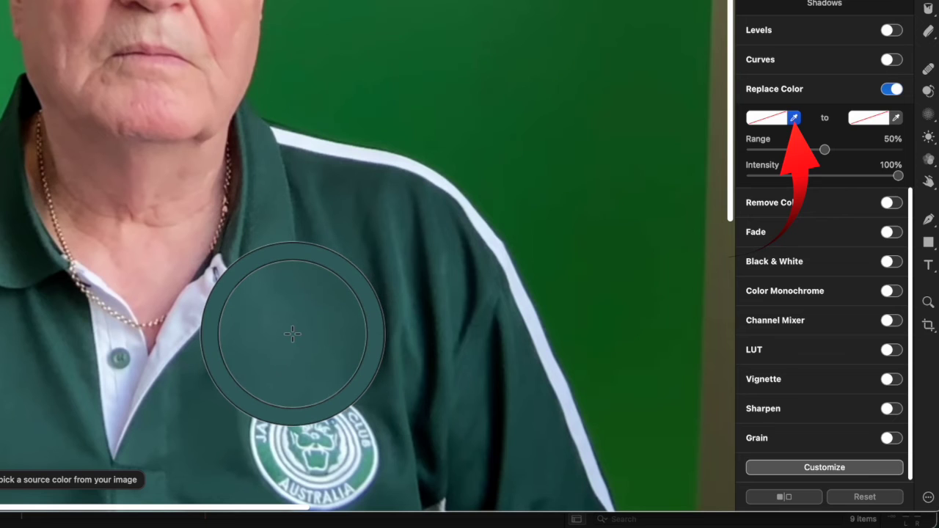
click(458, 325)
click(896, 118)
click(883, 116)
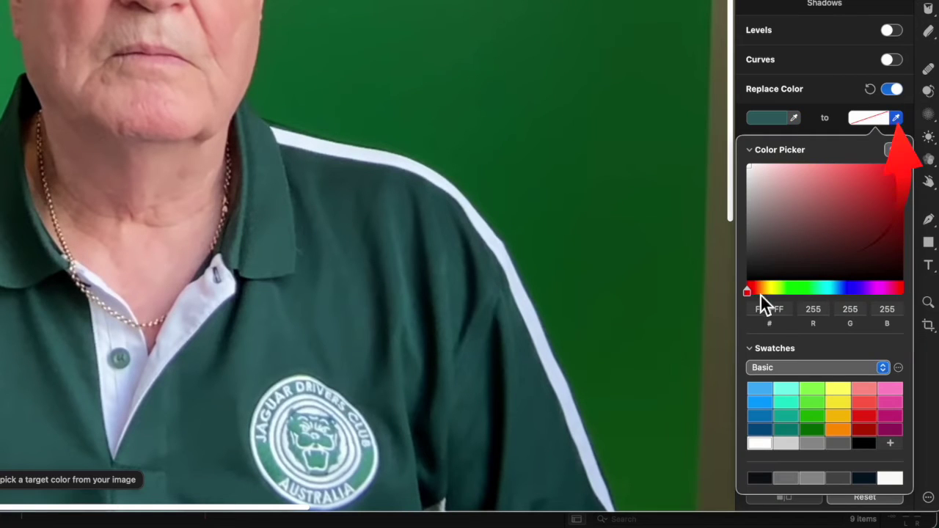
Choose a blue replacement colour, about 0A6CA6, after first trying red shades.
click(889, 203)
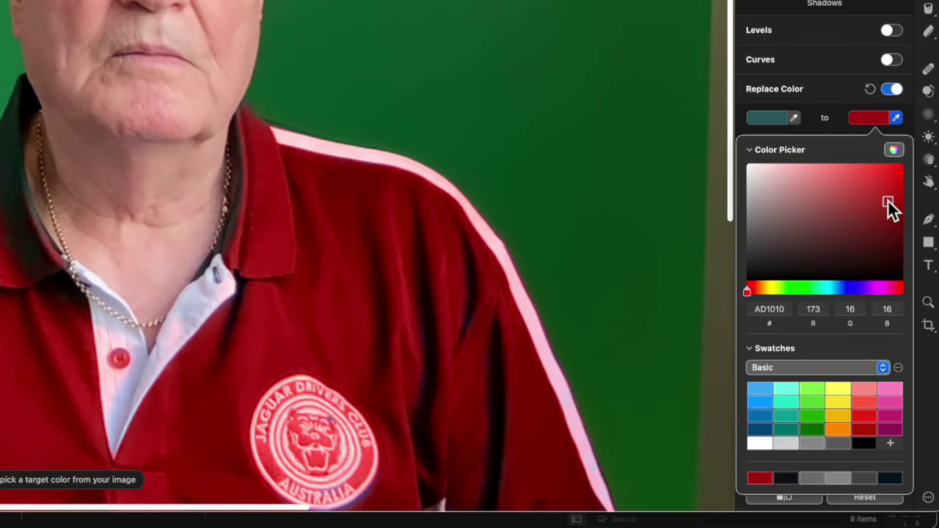
drag(889, 203, 854, 184)
drag(878, 208, 866, 203)
click(761, 417)
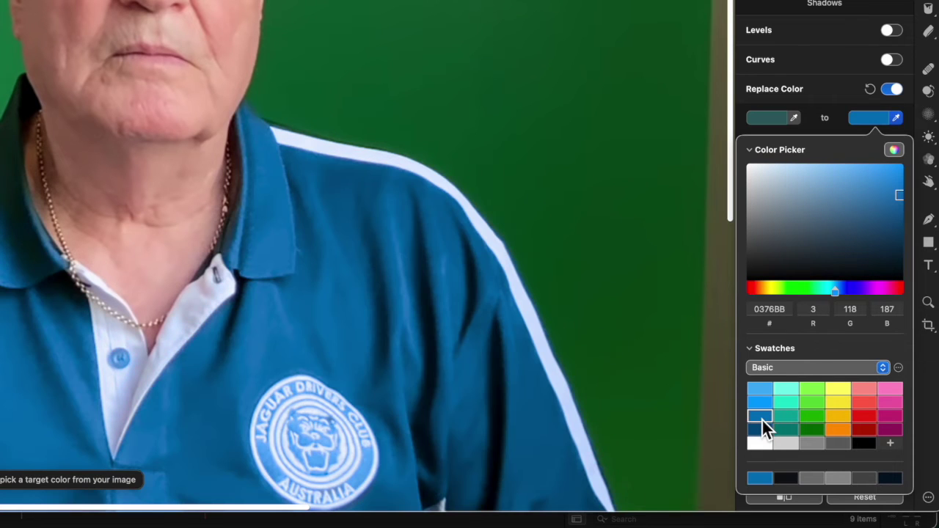
drag(901, 200, 897, 210)
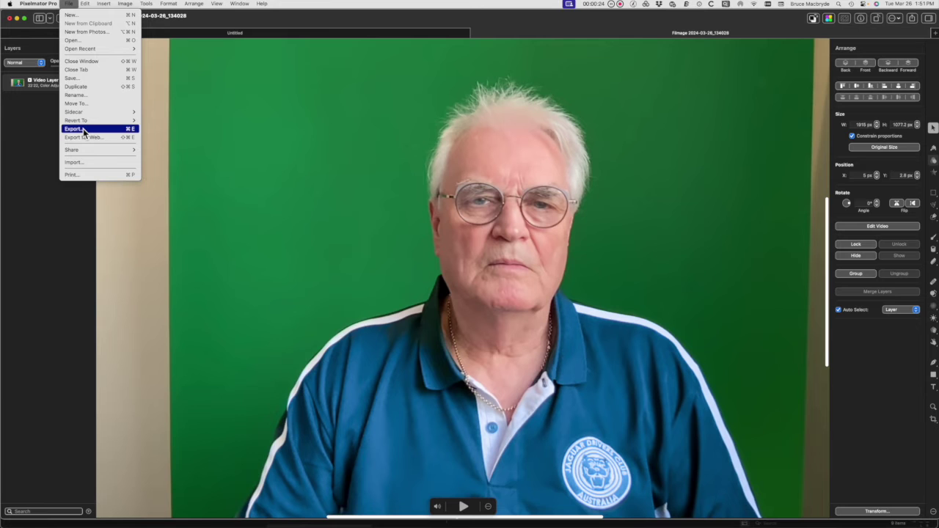
Export the recoloured video via File > Export as MP4 with the name 'Changed color'.
click(83, 129)
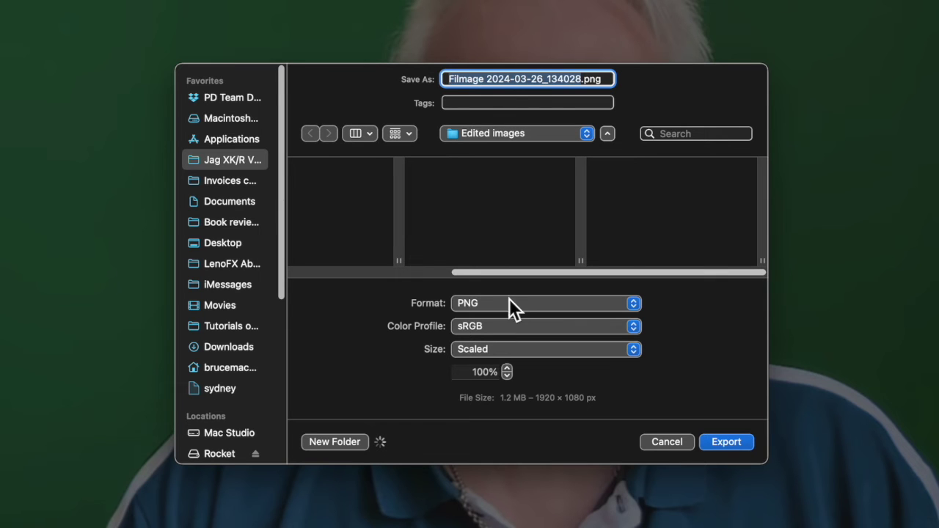
click(505, 304)
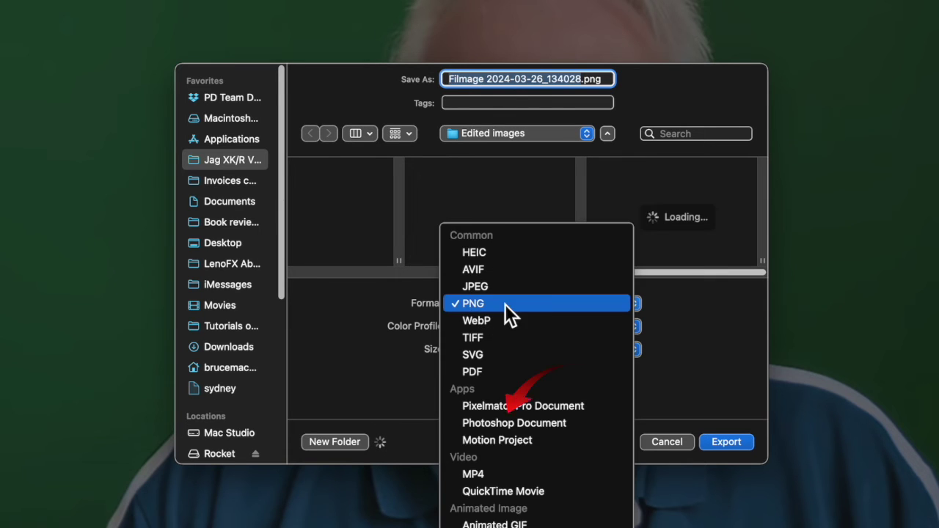
click(522, 481)
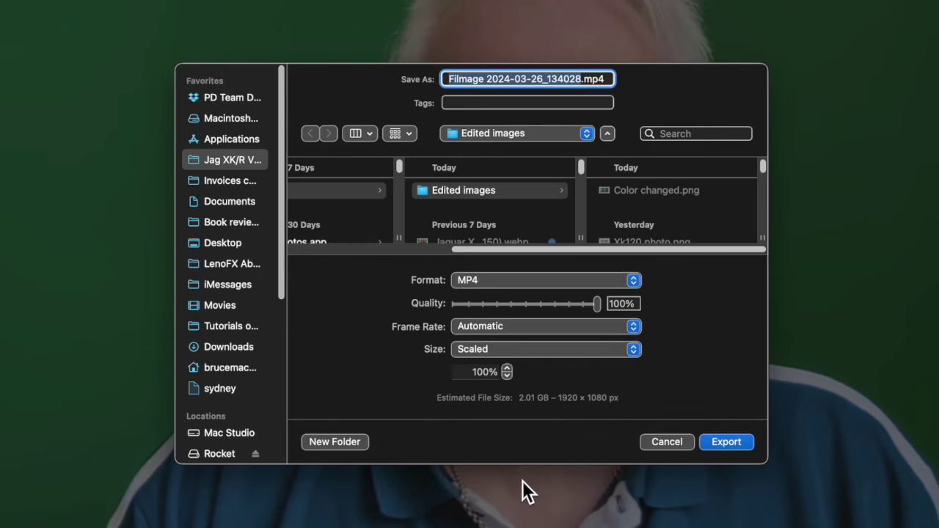
text(Changed color)
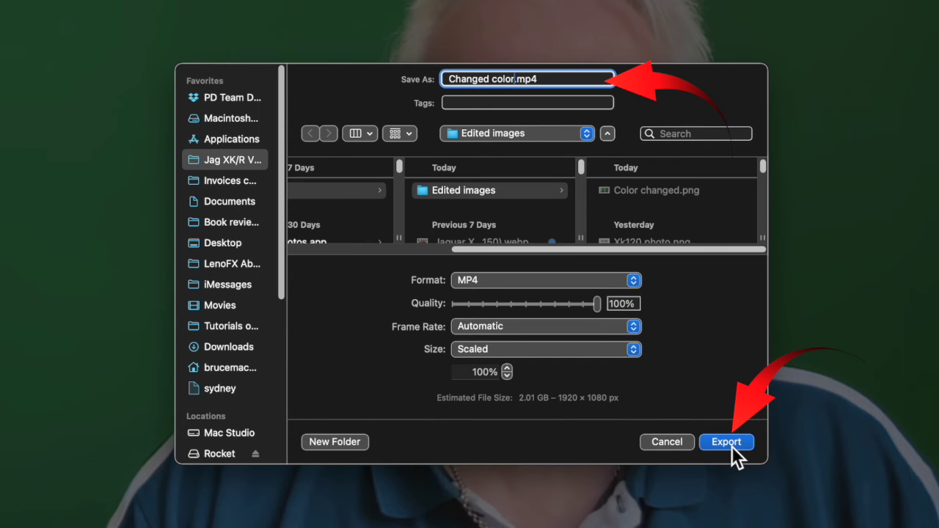
click(727, 442)
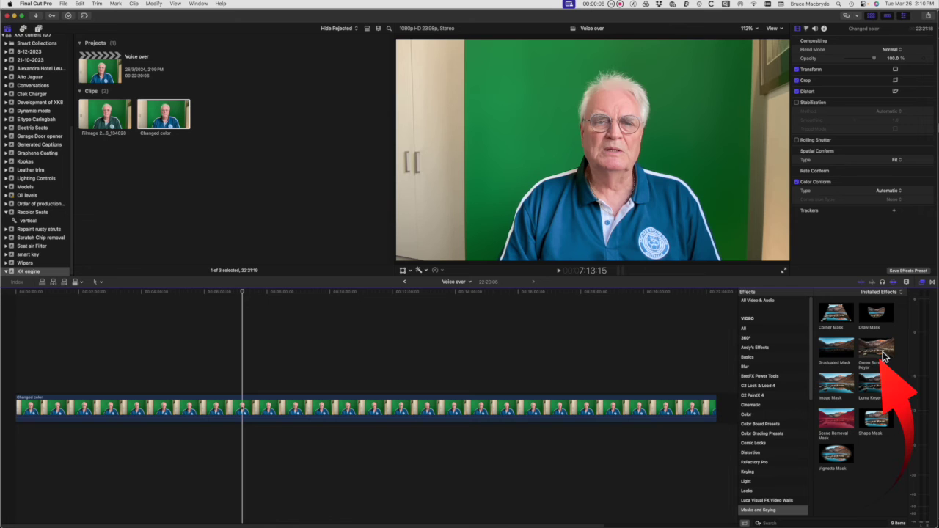
Apply Green Screen Keyer to the Changed color clip and set Fill Holes to 0.52 in Matte view.
mouse_move(884, 356)
mouse_down()
mouse_move(682, 396)
mouse_move(411, 411)
mouse_move(416, 419)
mouse_up()
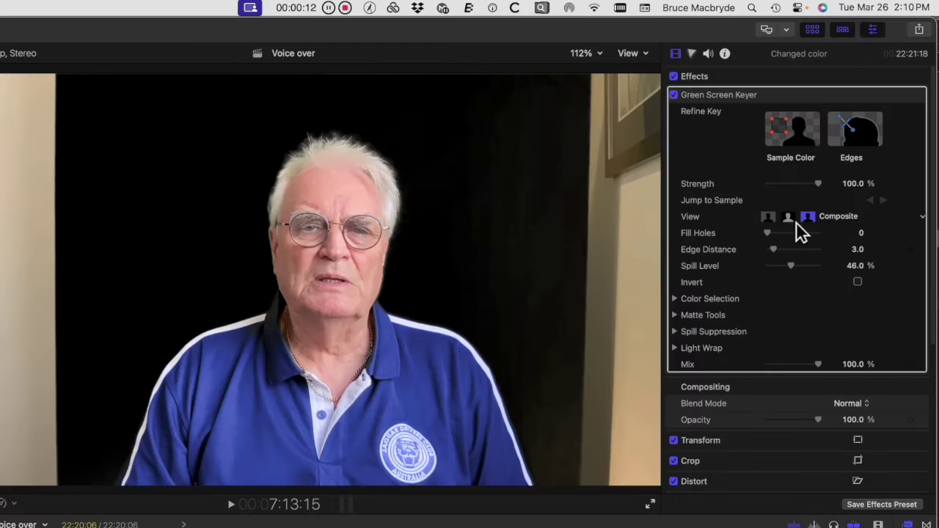
click(858, 116)
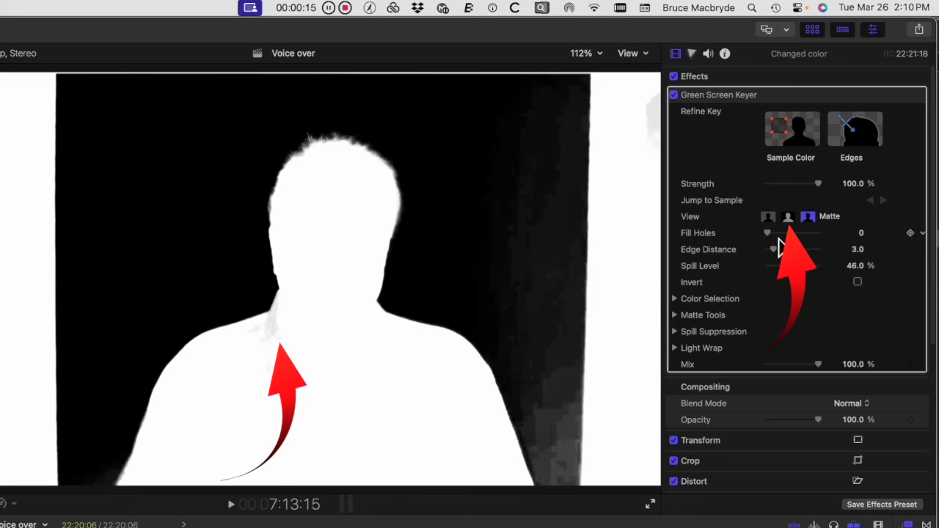
drag(767, 234, 778, 237)
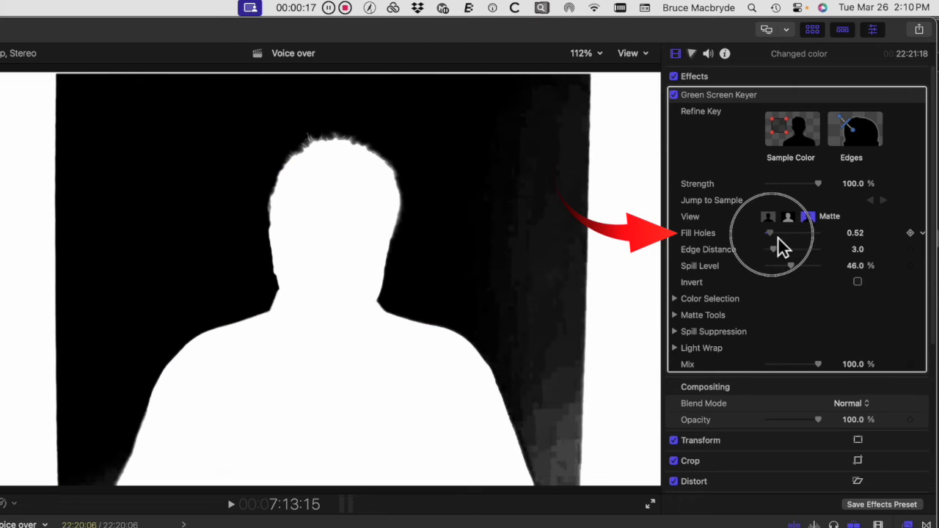
click(769, 218)
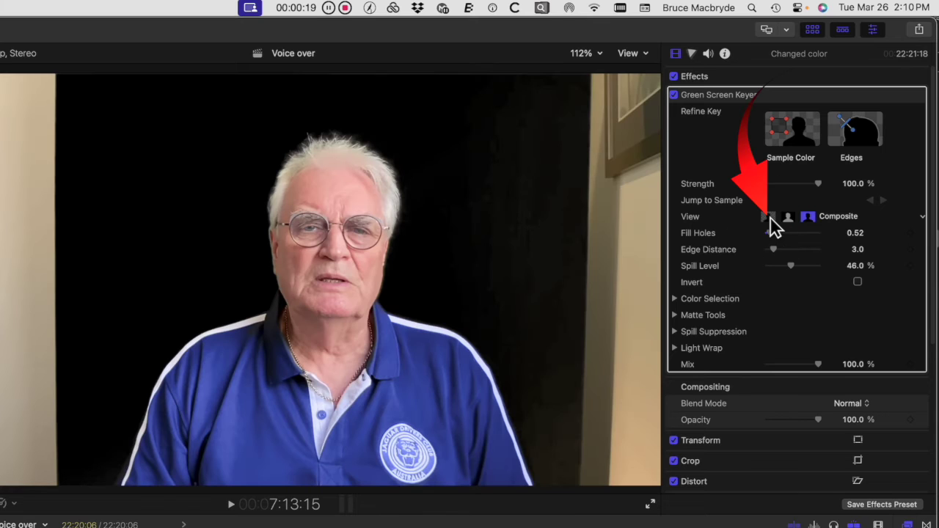
Add a Color Wheels correction and place the pexels room clip below, extended to cover the presenter.
click(701, 57)
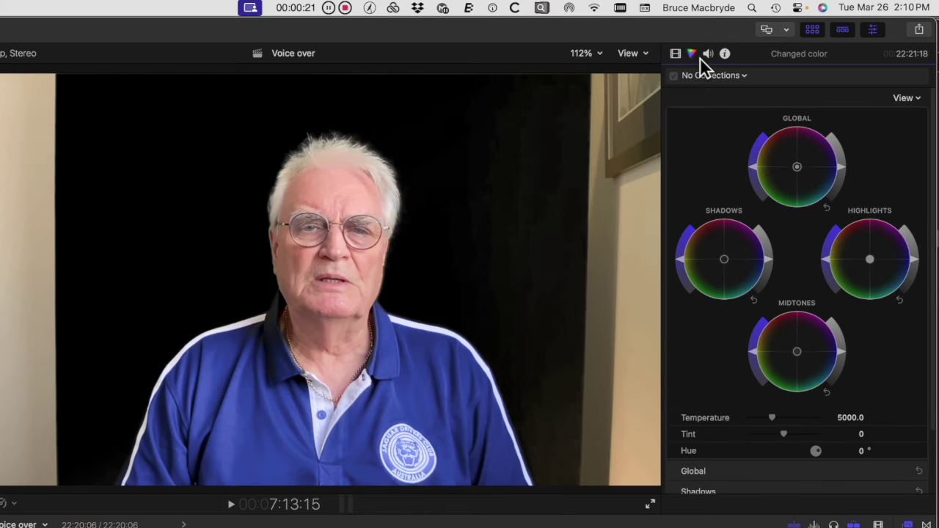
click(761, 355)
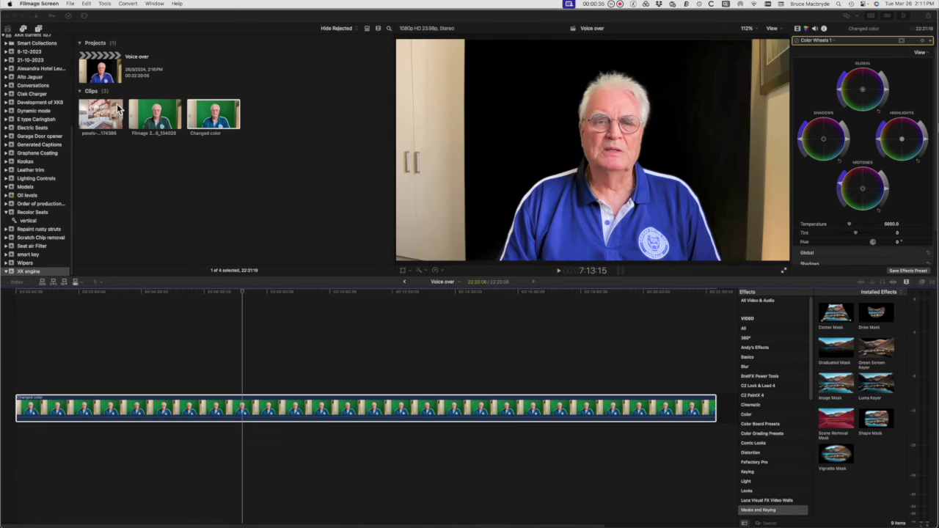
click(117, 108)
drag(105, 115, 259, 442)
drag(335, 442, 357, 300)
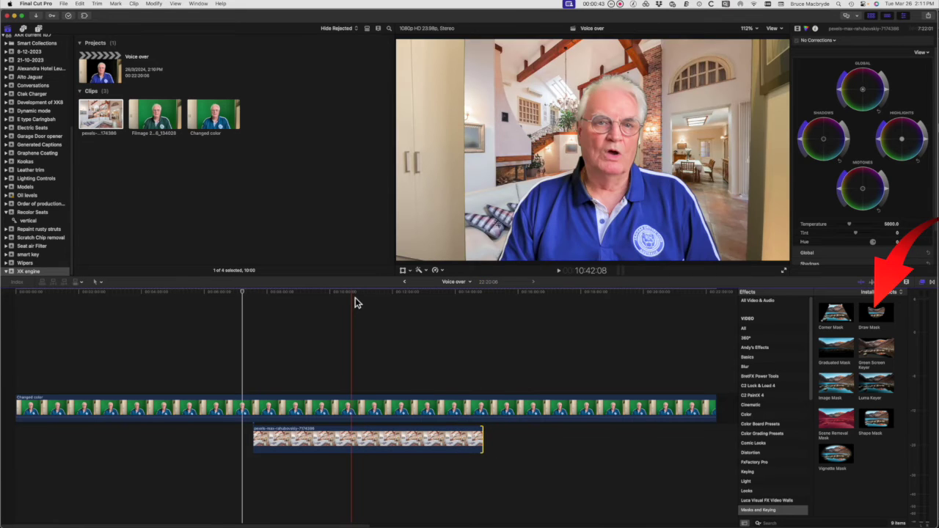
Apply Draw Mask to the Changed color clip and show its settings in the inspector.
drag(367, 439, 277, 439)
drag(876, 313, 236, 408)
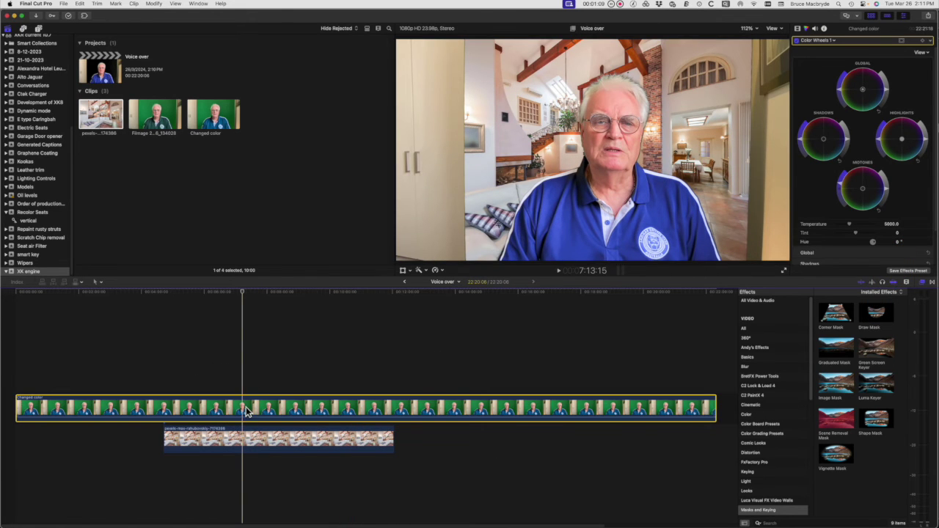
click(800, 30)
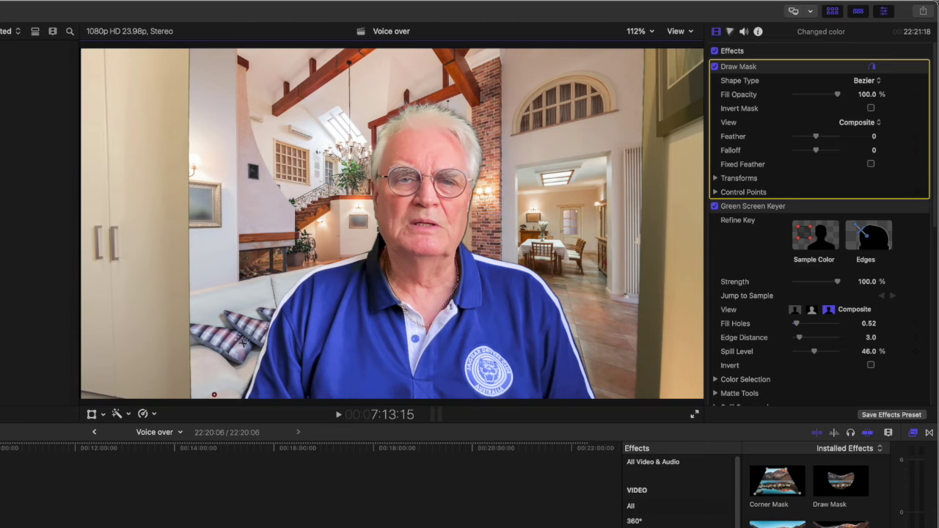
Draw a four-point mask around the presenter, widen its bottom-right corner, and play back the result.
click(239, 55)
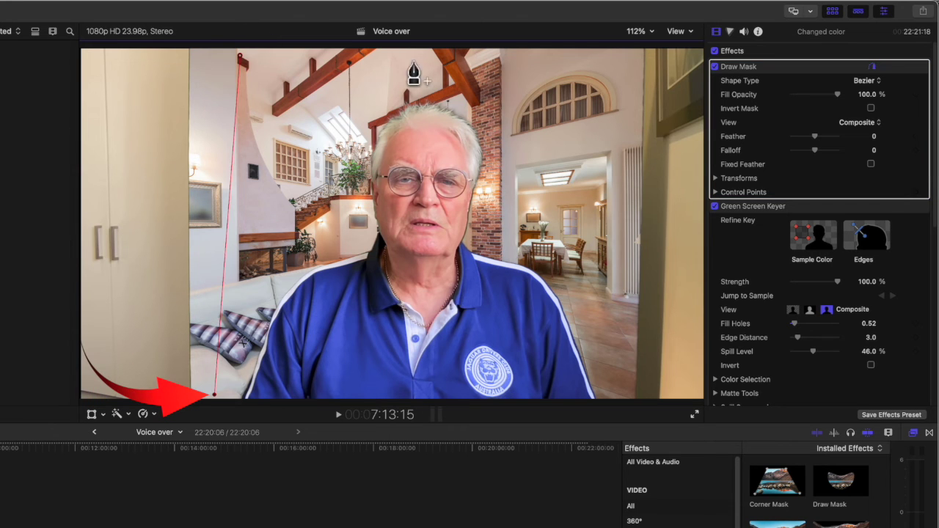
drag(502, 60, 603, 62)
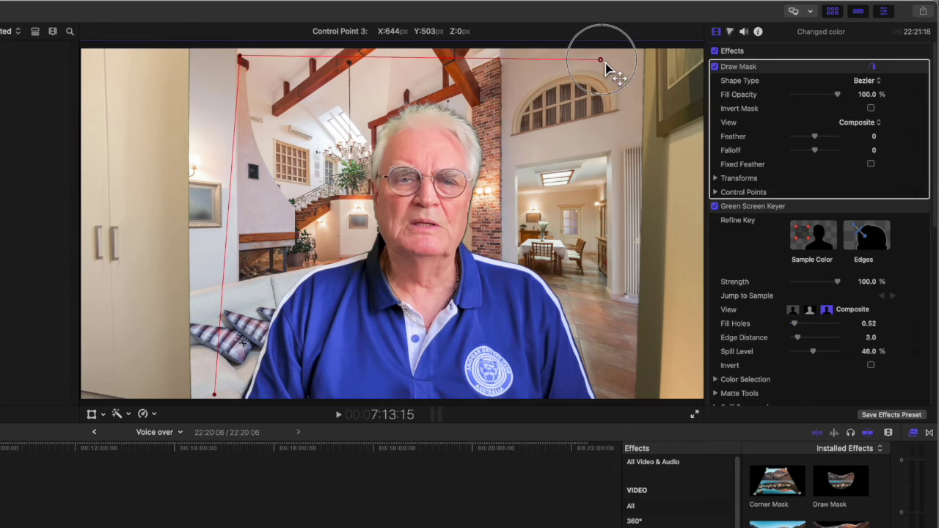
click(615, 395)
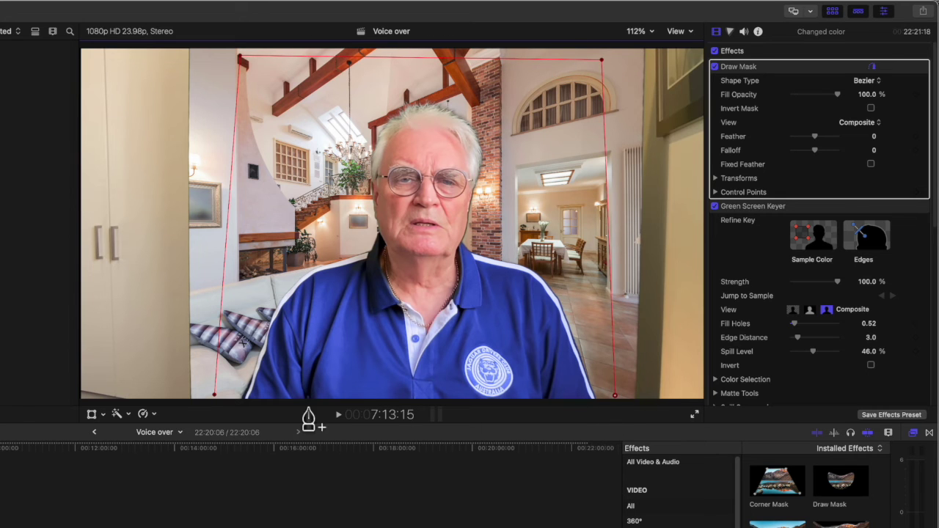
click(215, 398)
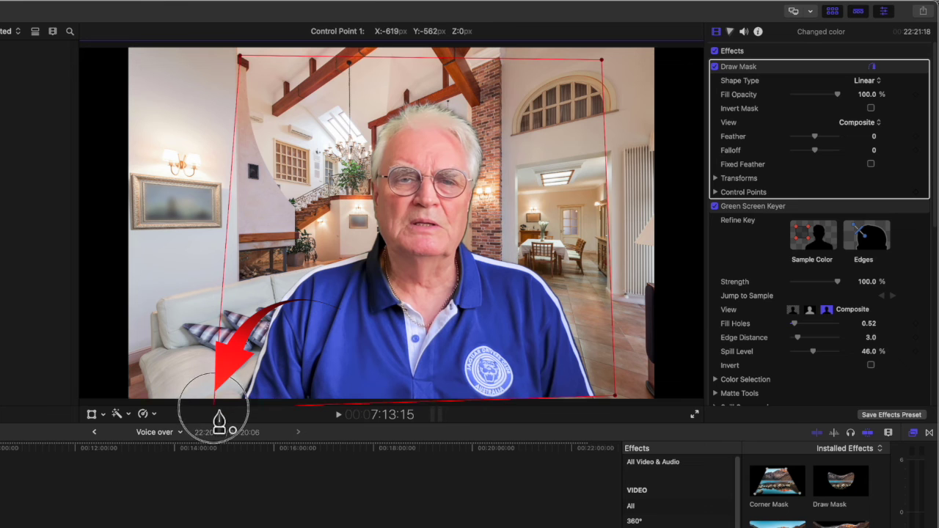
drag(618, 398, 642, 417)
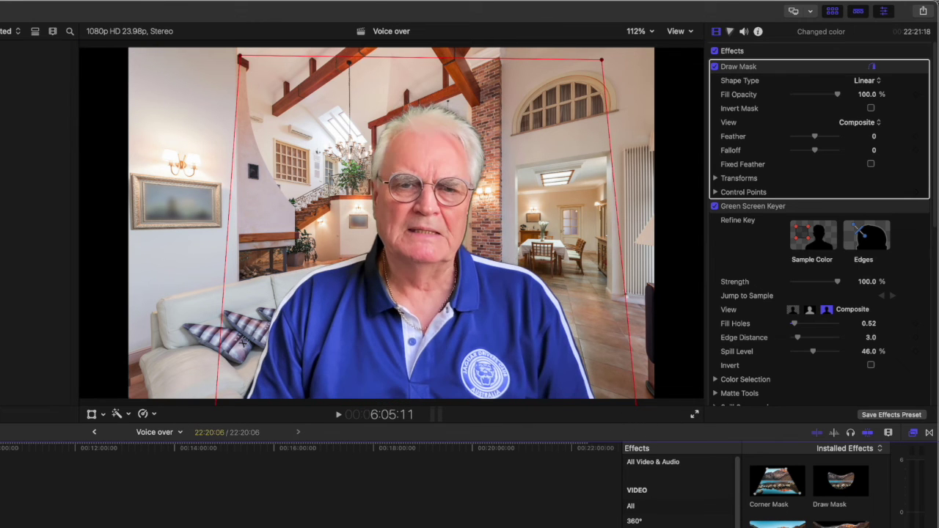
key(space)
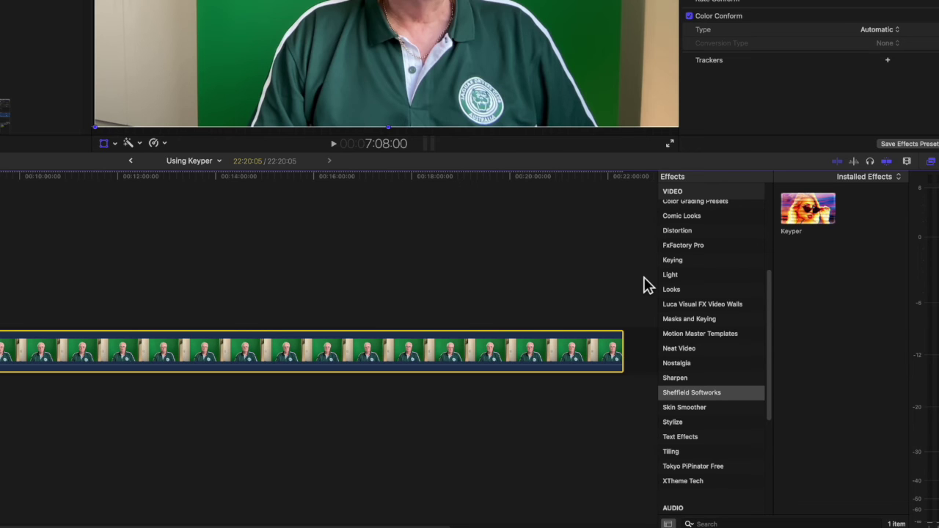
Apply Sheffield Softworks' Keyper to the clip, detecting Person with Thin 1.0 and Erode 0.23.
click(692, 394)
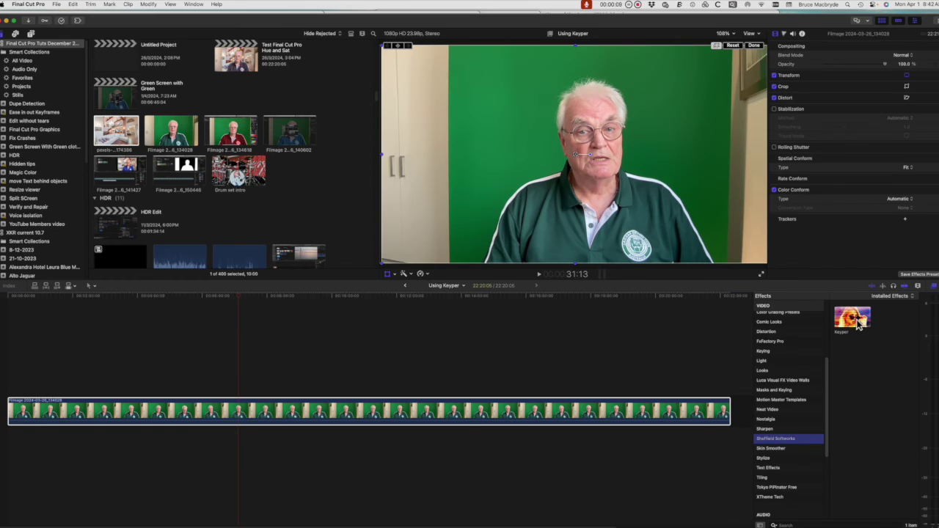
drag(859, 325, 597, 413)
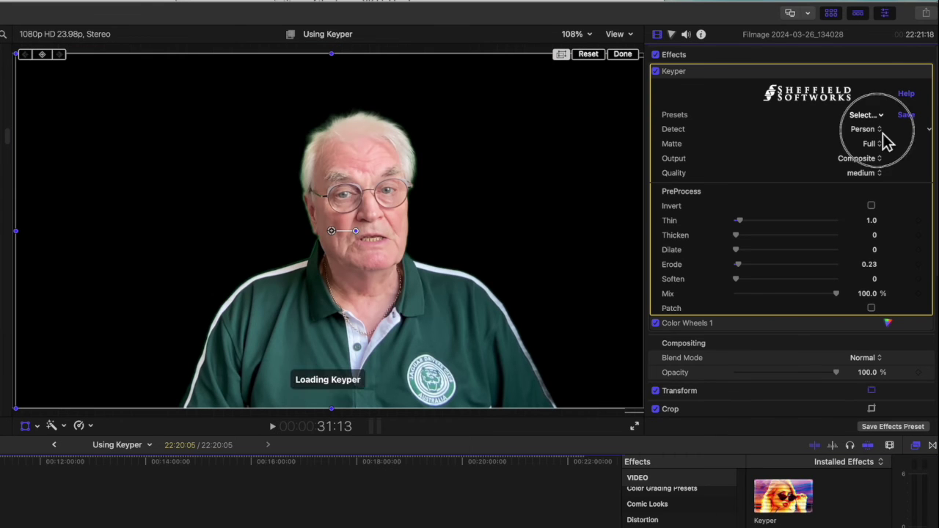
click(880, 132)
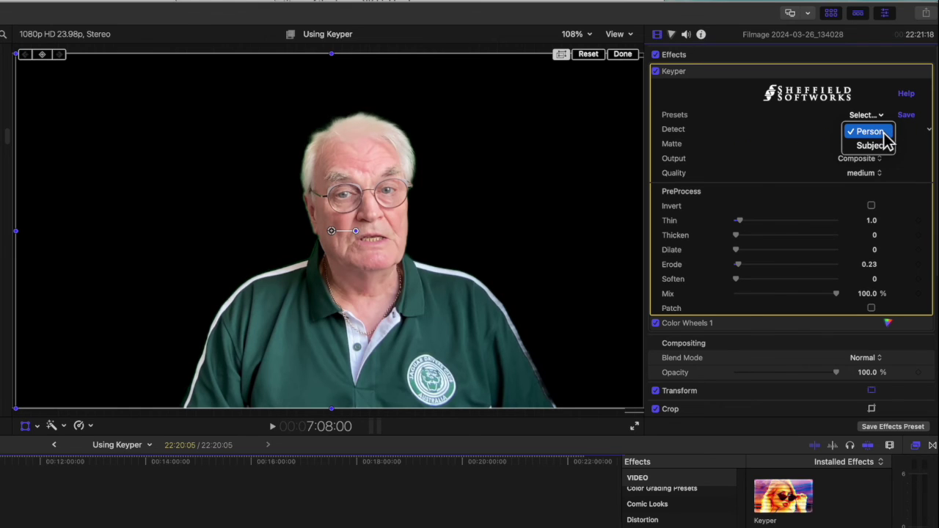
click(886, 135)
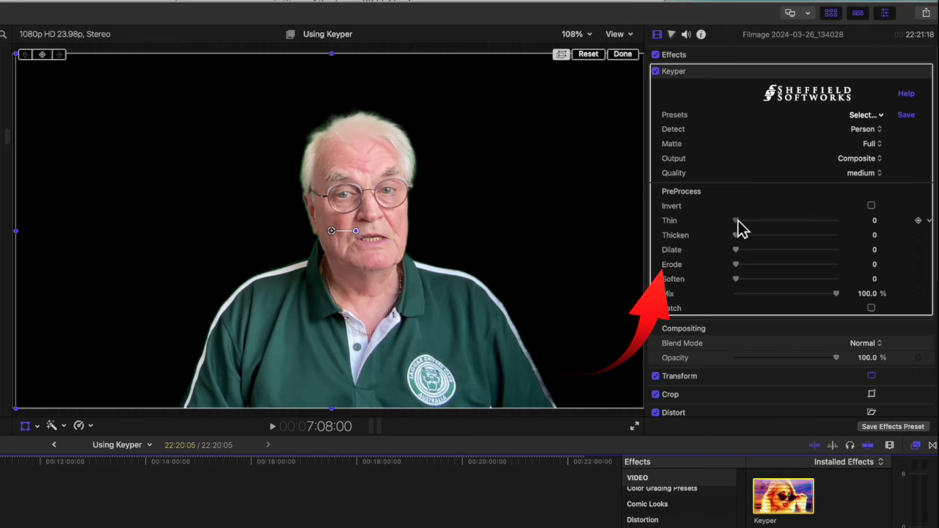
click(748, 225)
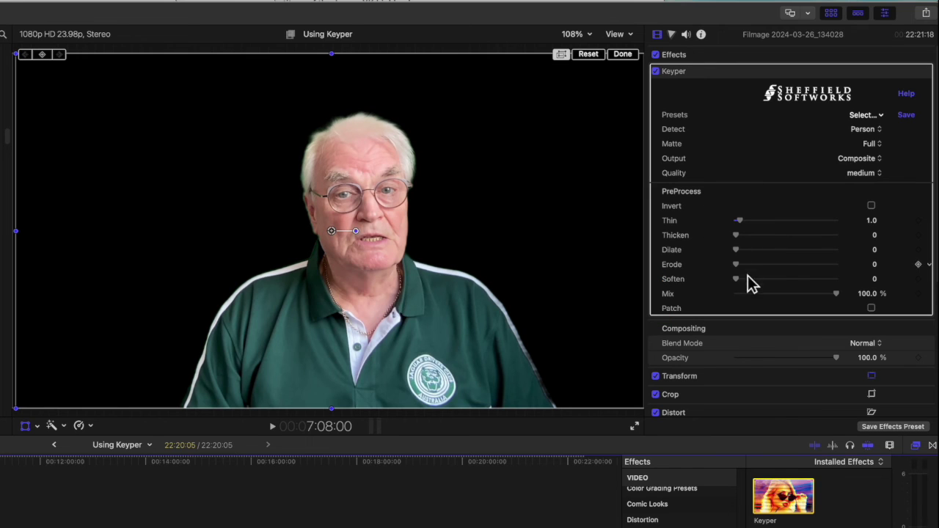
drag(736, 267, 749, 269)
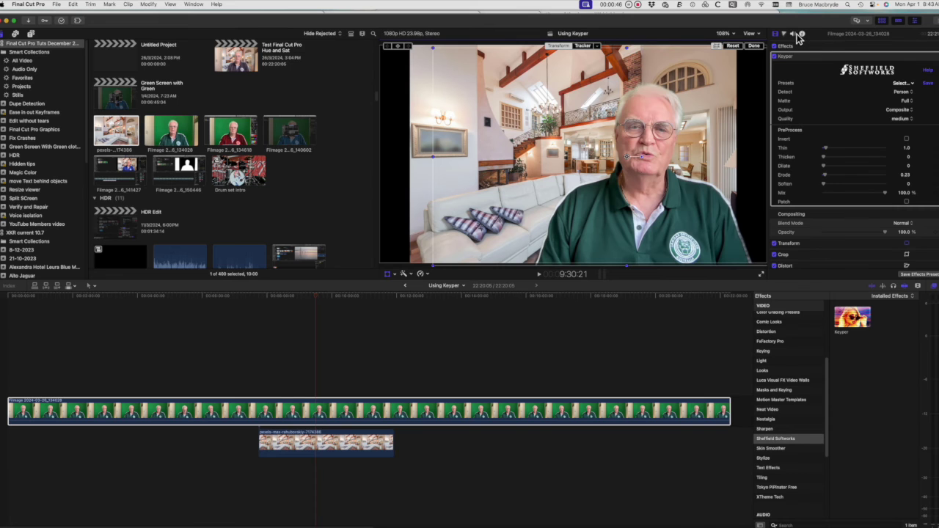
Add a Color Wheels correction to the Keyper clip.
click(784, 34)
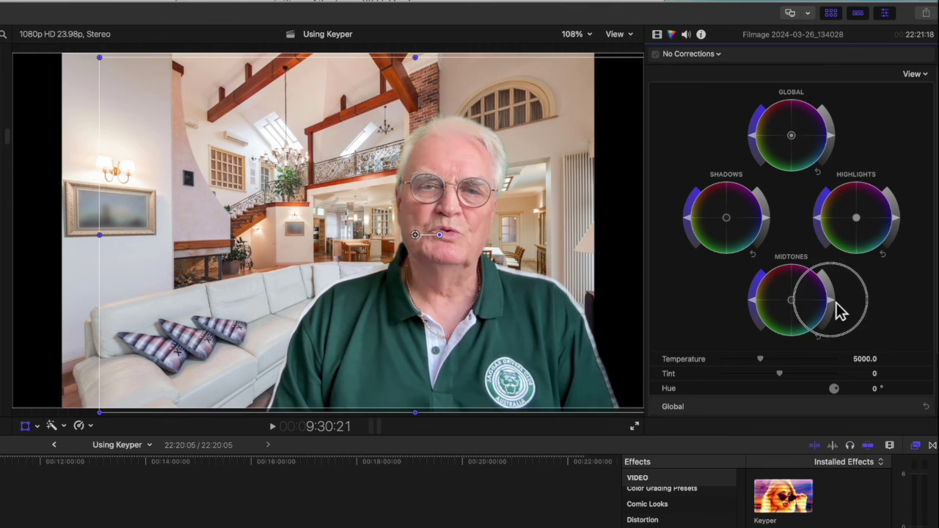
click(839, 311)
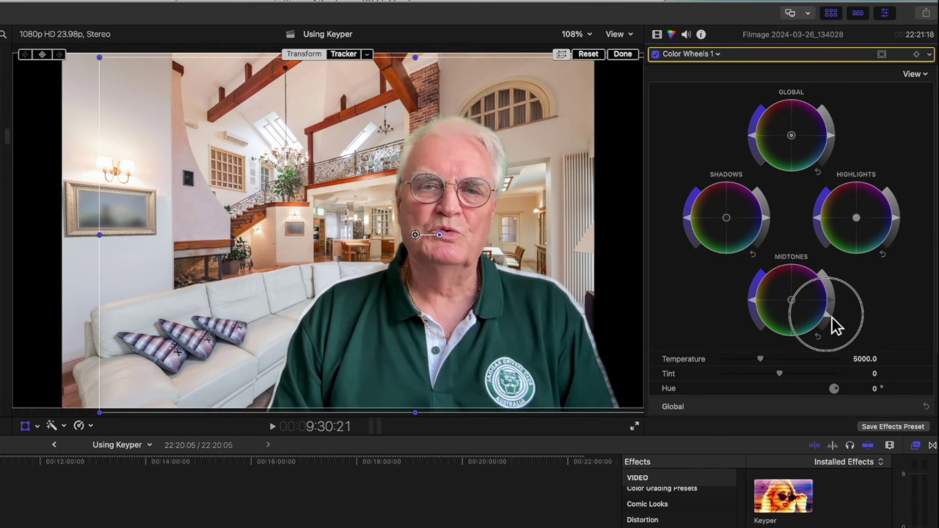
key(super+6)
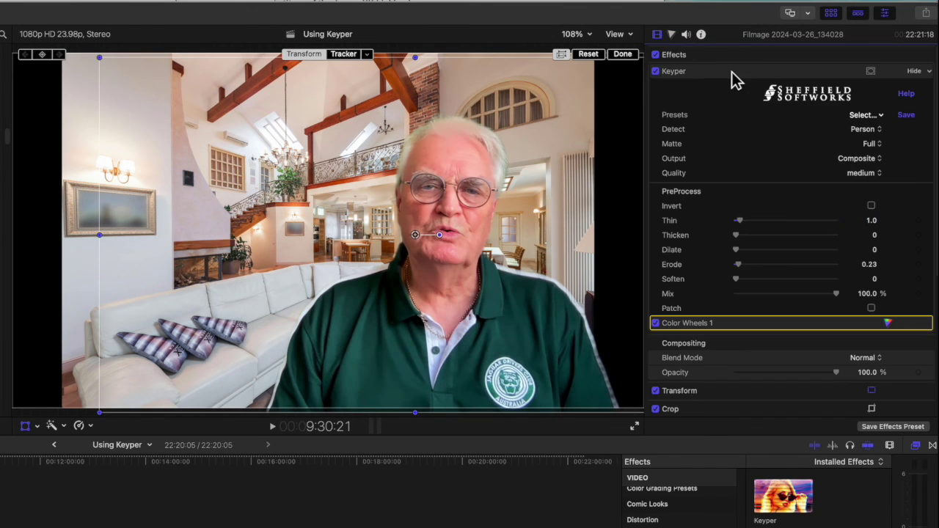
Check Keyper's Matte output, switch back to Composite, and change the keying quality.
click(731, 71)
click(879, 165)
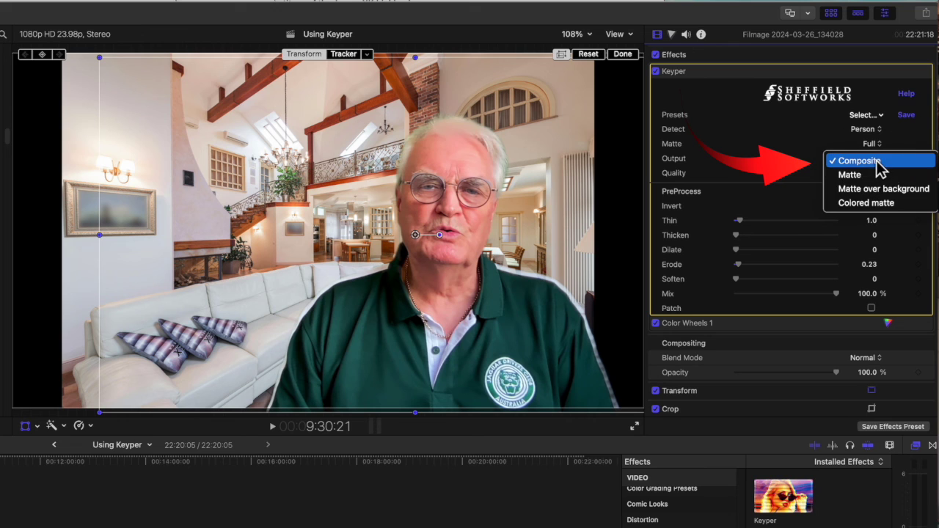
click(885, 177)
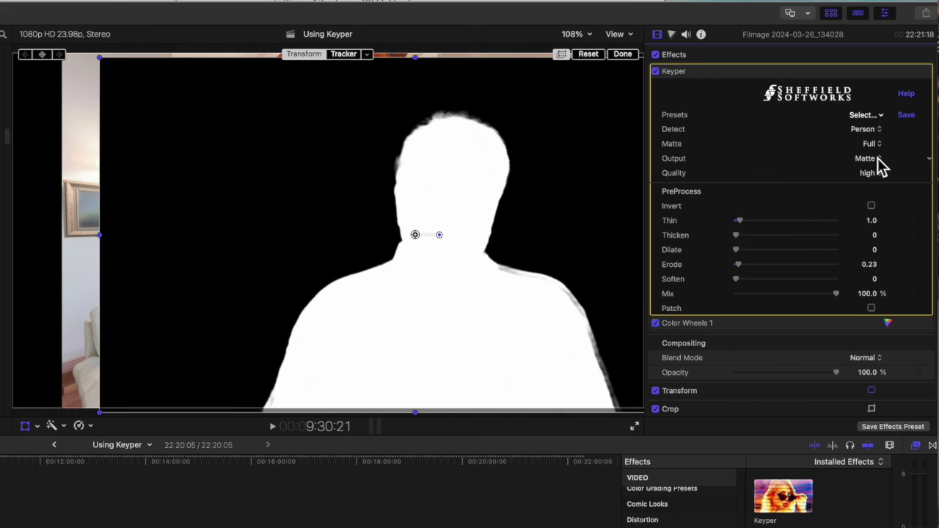
click(878, 158)
click(878, 145)
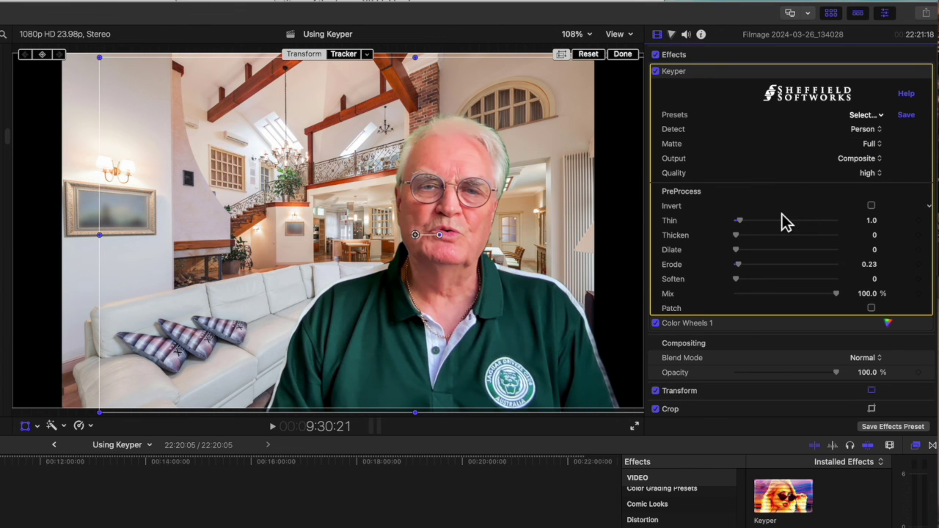
click(876, 176)
click(874, 148)
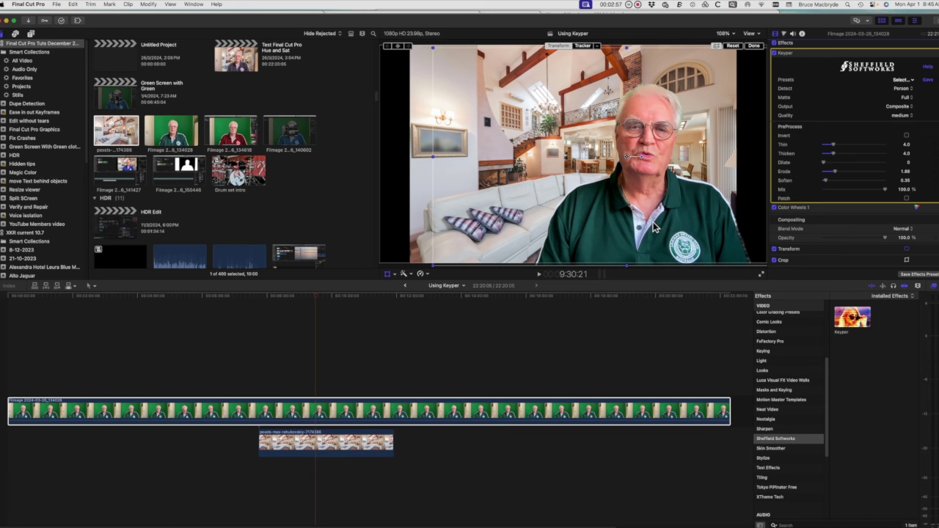
Select the room photo clip in the timeline to review the finished composite.
click(466, 443)
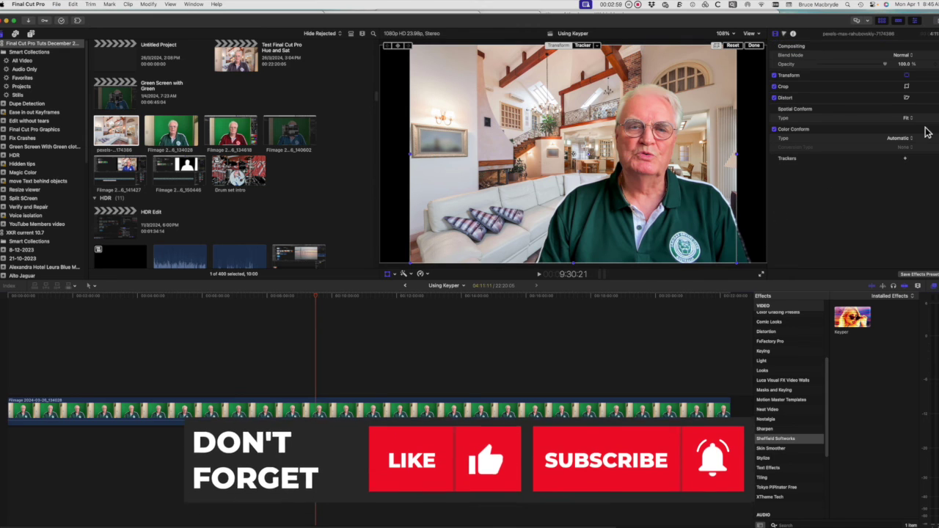